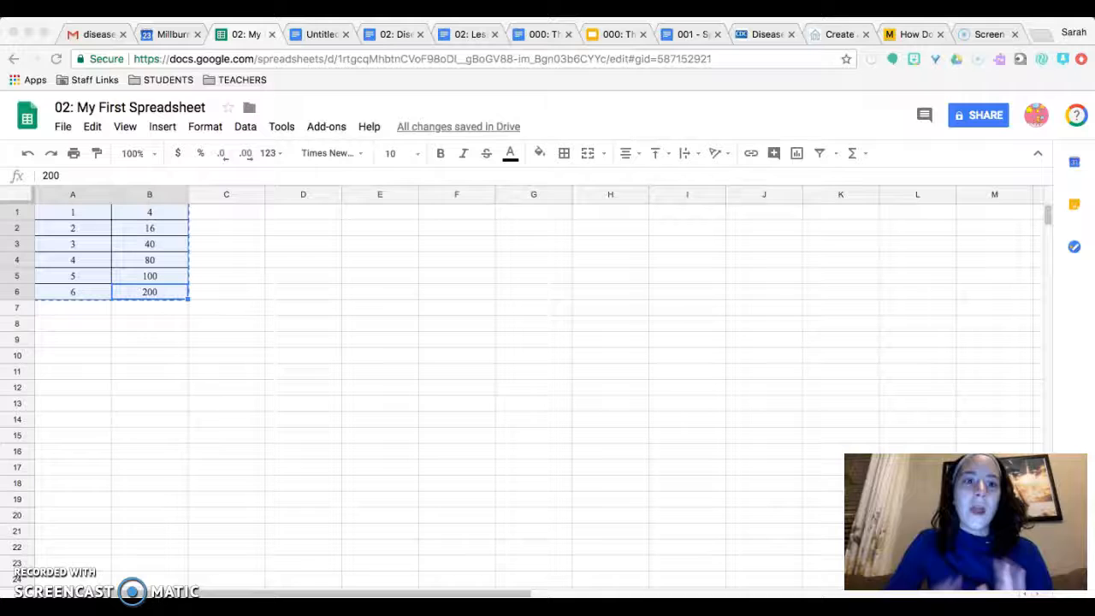
# Step: Highlight the data in A1:A6, in B1:B6 and across the full range A1:B6 to review it
pyautogui.click(236, 272)
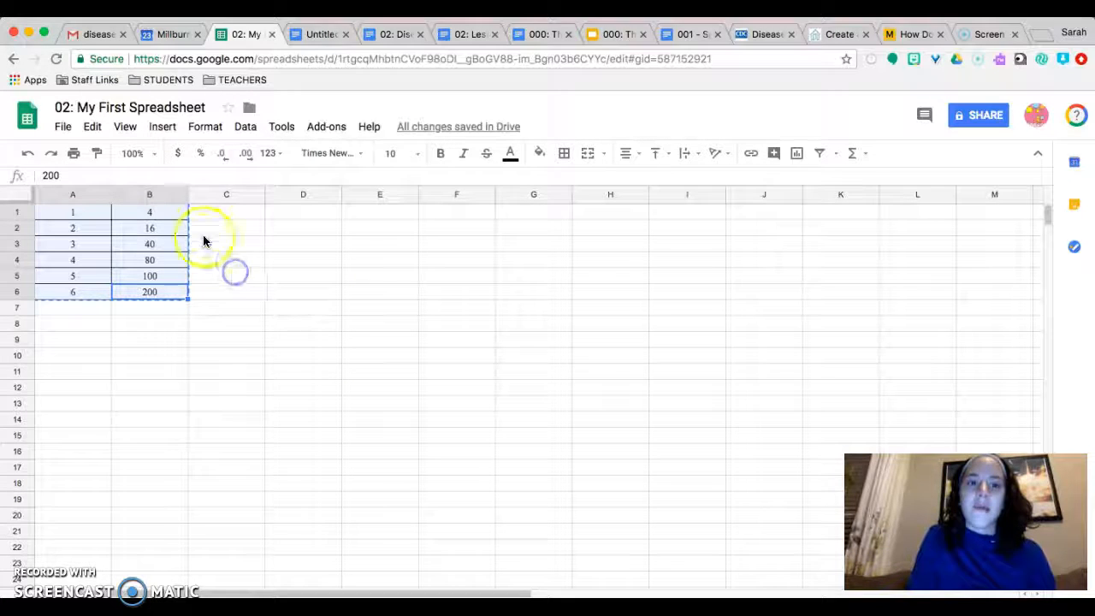
pyautogui.click(250, 261)
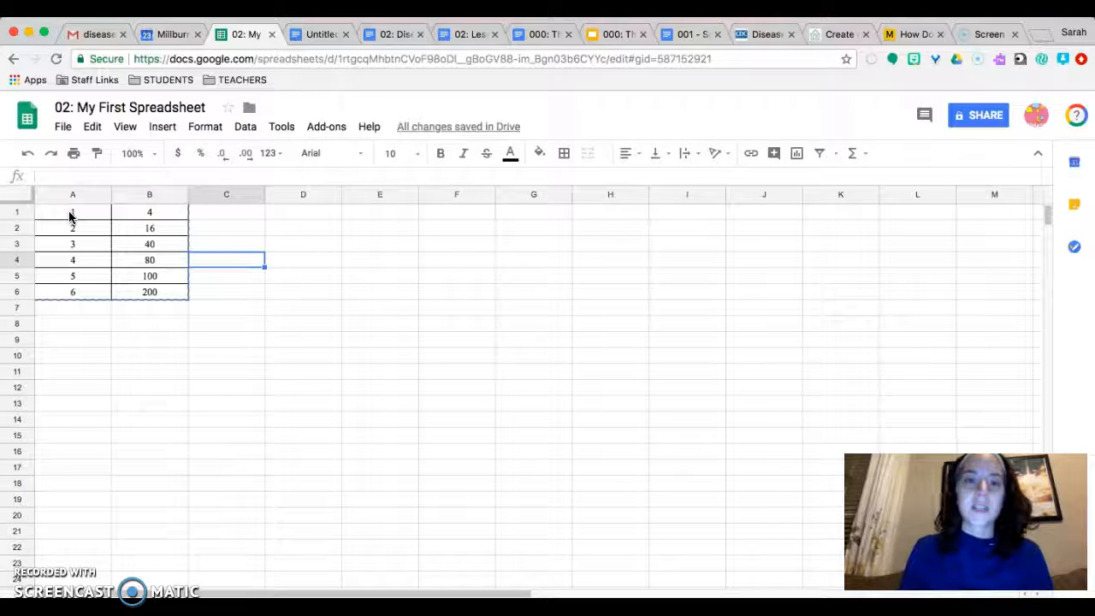
pyautogui.moveTo(70, 217); pyautogui.dragTo(68, 294)
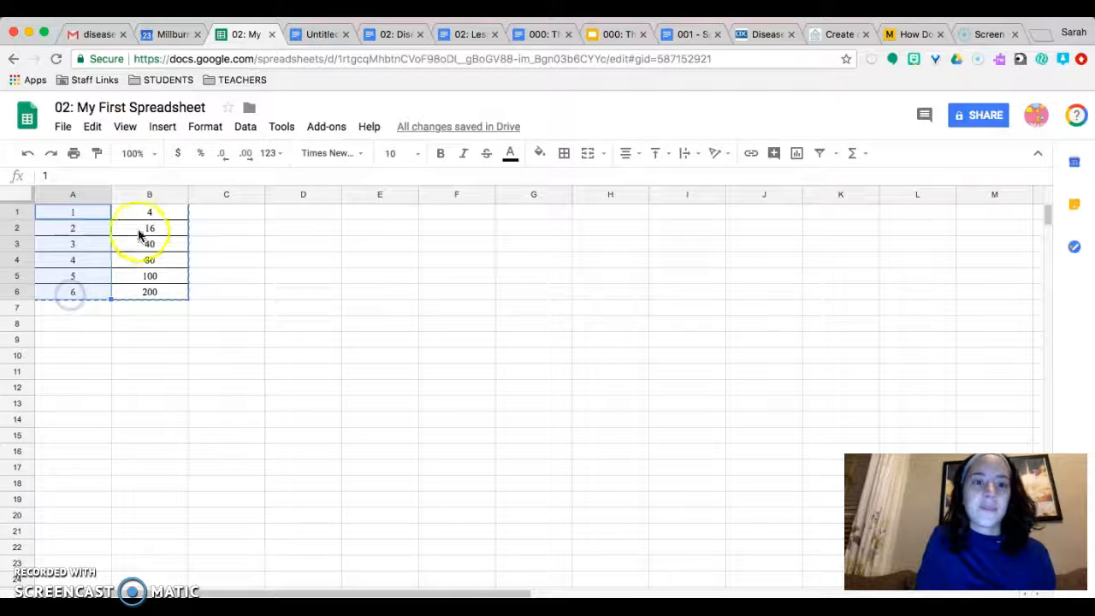
pyautogui.moveTo(143, 217); pyautogui.dragTo(146, 291)
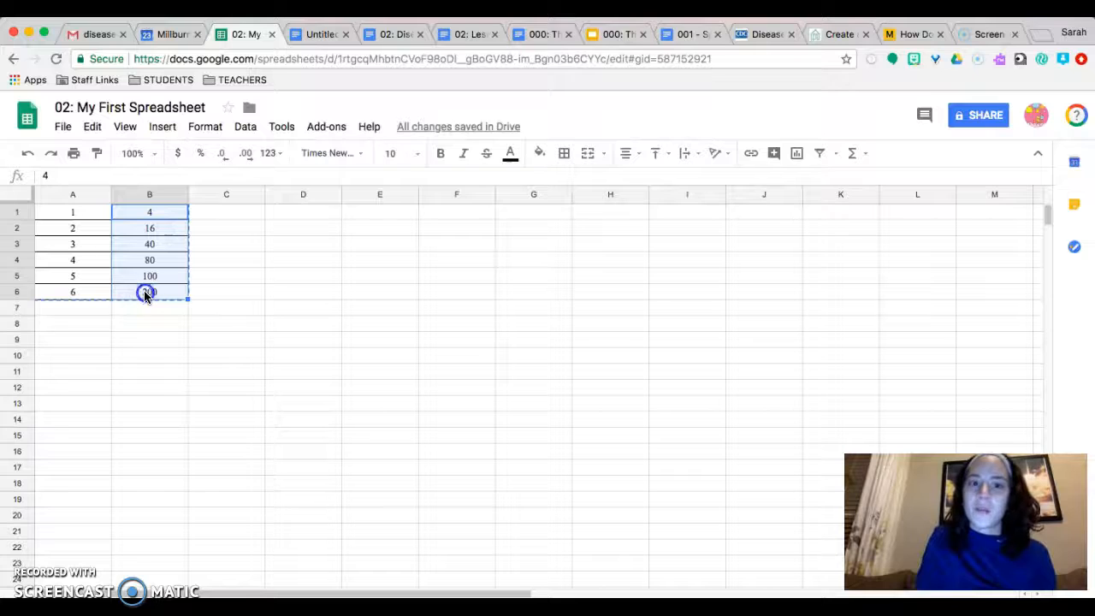
pyautogui.click(145, 296)
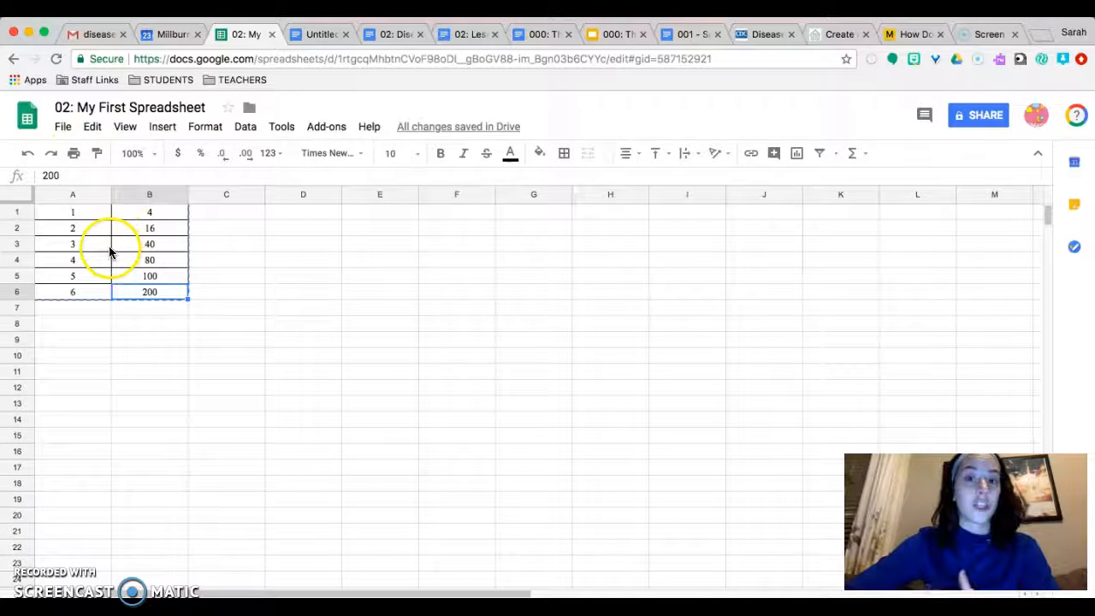
pyautogui.moveTo(70, 215); pyautogui.dragTo(152, 297)
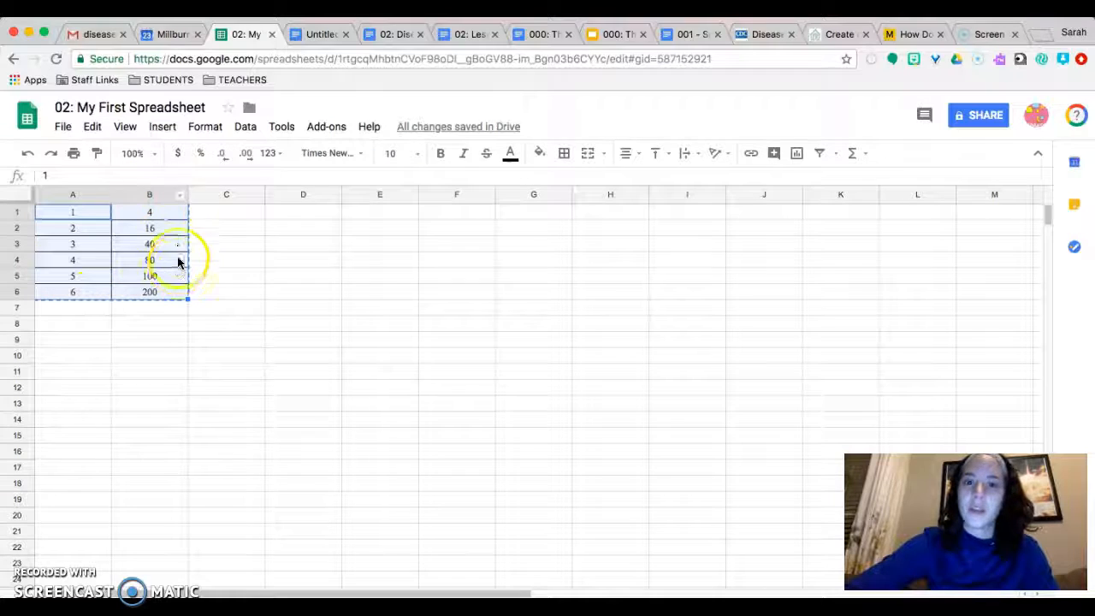
pyautogui.click(151, 324)
pyautogui.click(78, 214)
pyautogui.moveTo(79, 214); pyautogui.dragTo(183, 288)
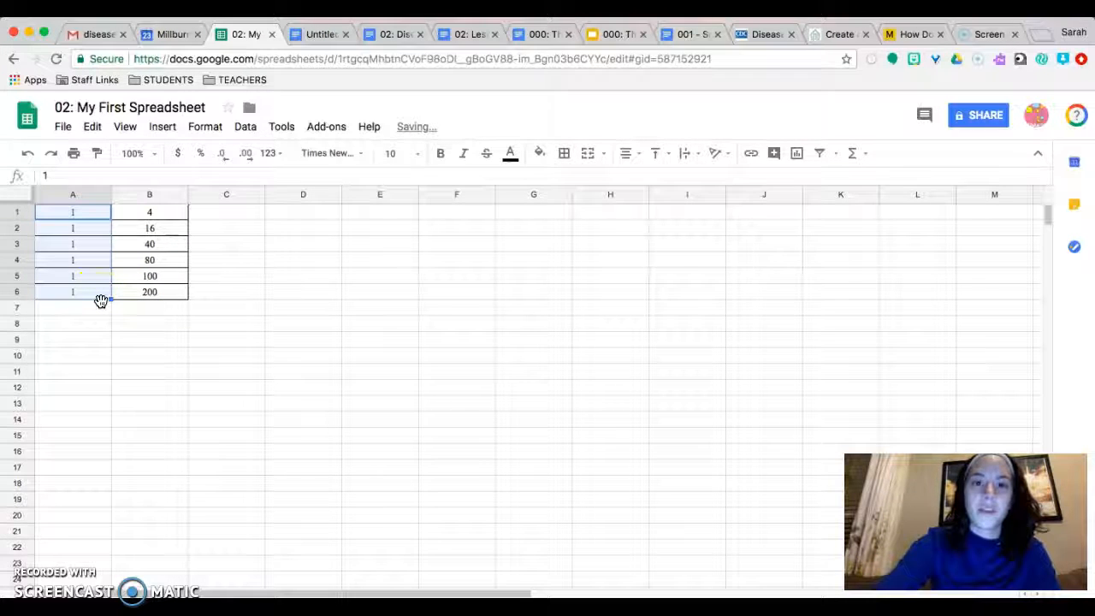
pyautogui.press('super+z')
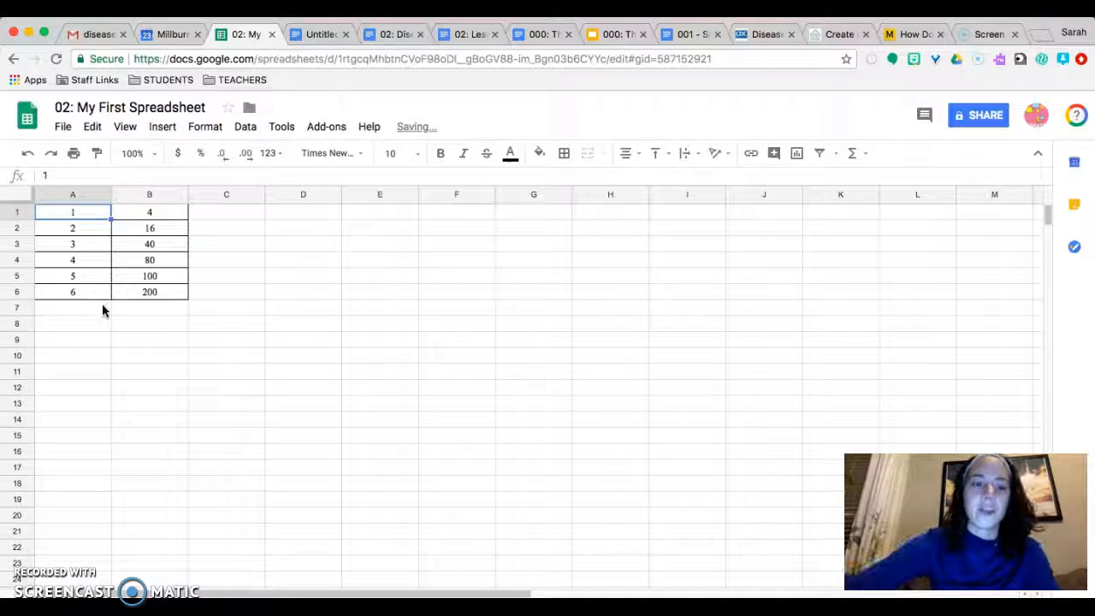
# Step: Insert a chart based on the data in A1:B6
pyautogui.click(102, 306)
pyautogui.moveTo(79, 213); pyautogui.dragTo(158, 291)
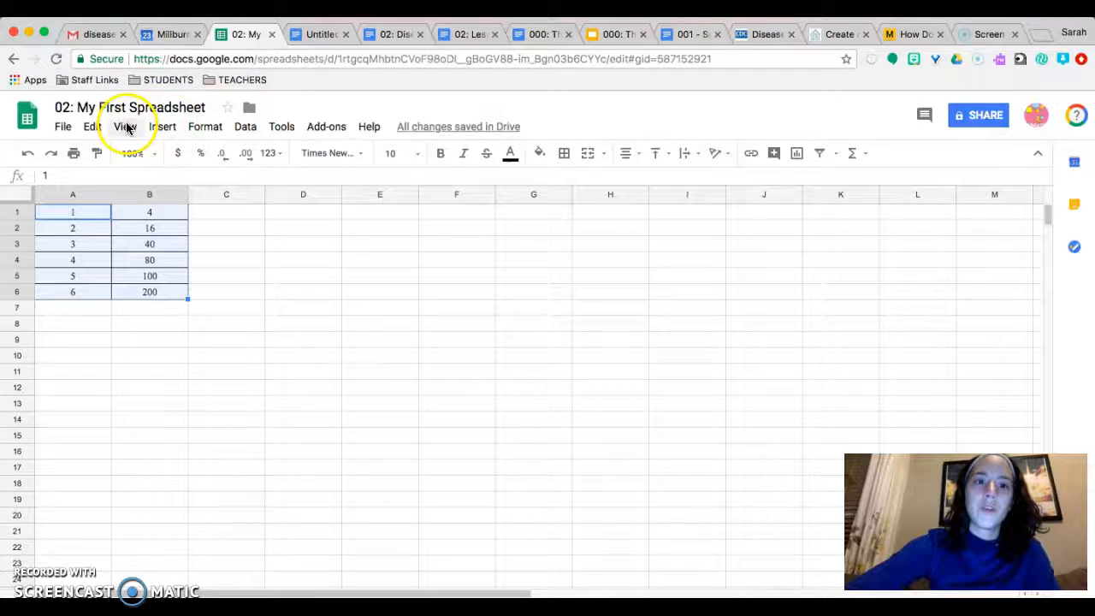
pyautogui.click(163, 126)
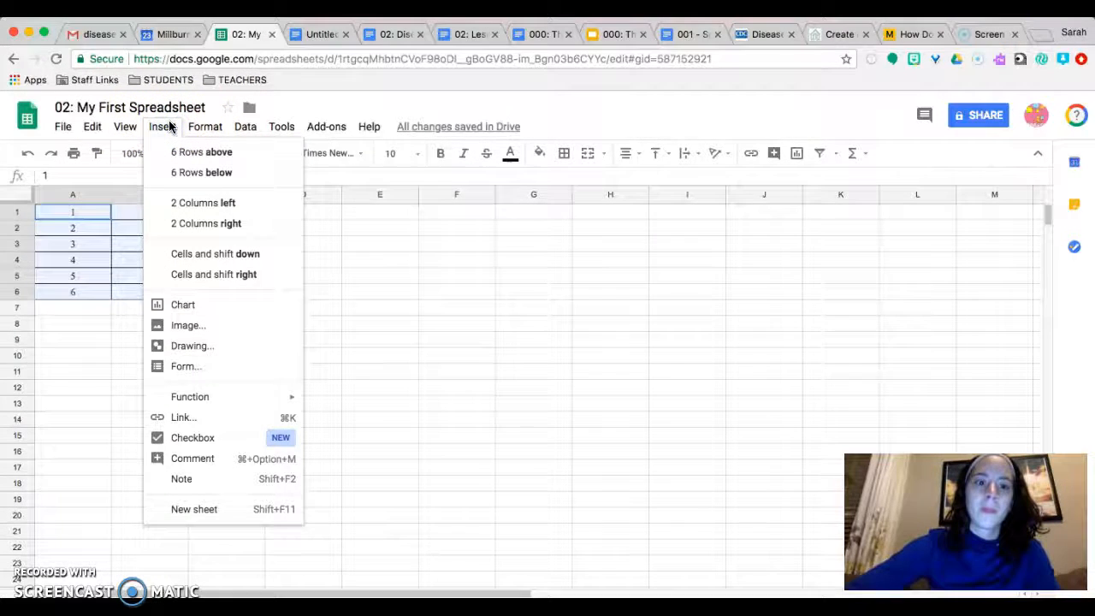
pyautogui.click(183, 305)
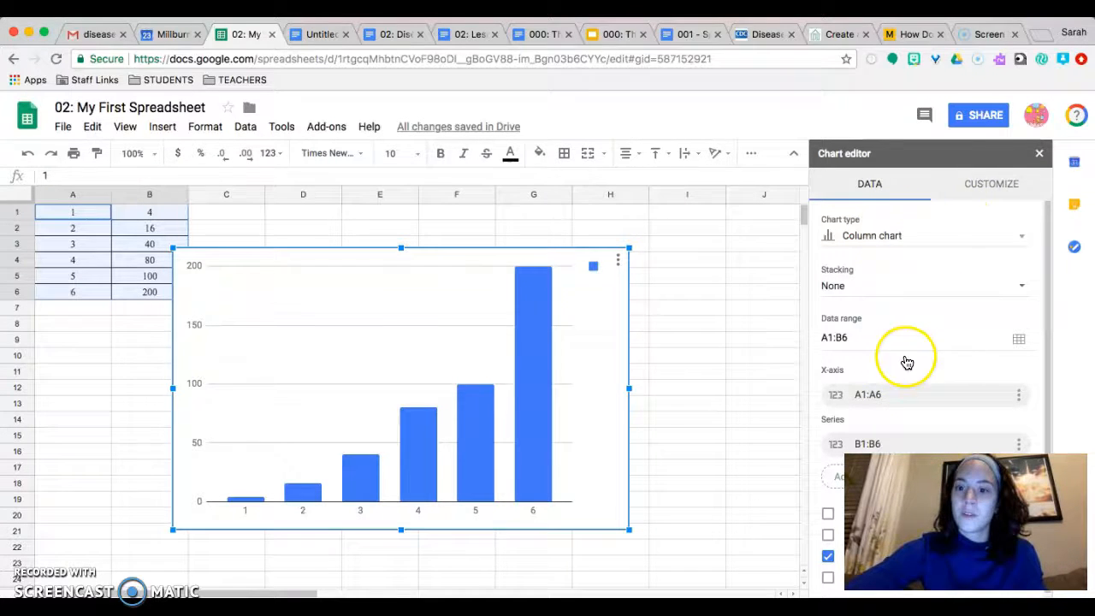
# Step: Set the chart title to "Bacteria growth over 6 day"
pyautogui.click(992, 184)
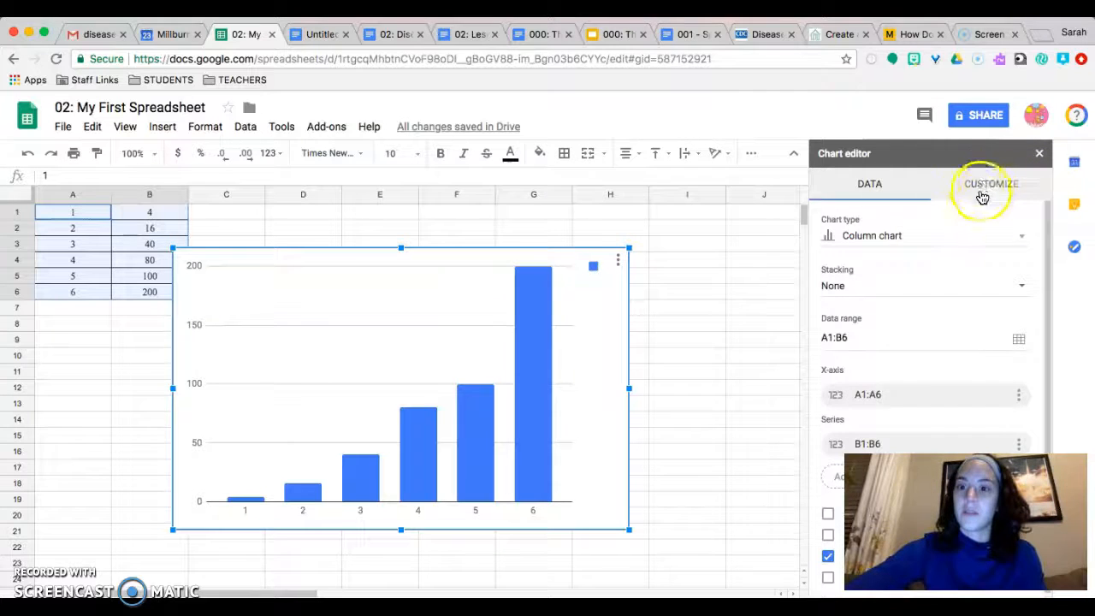
pyautogui.click(981, 189)
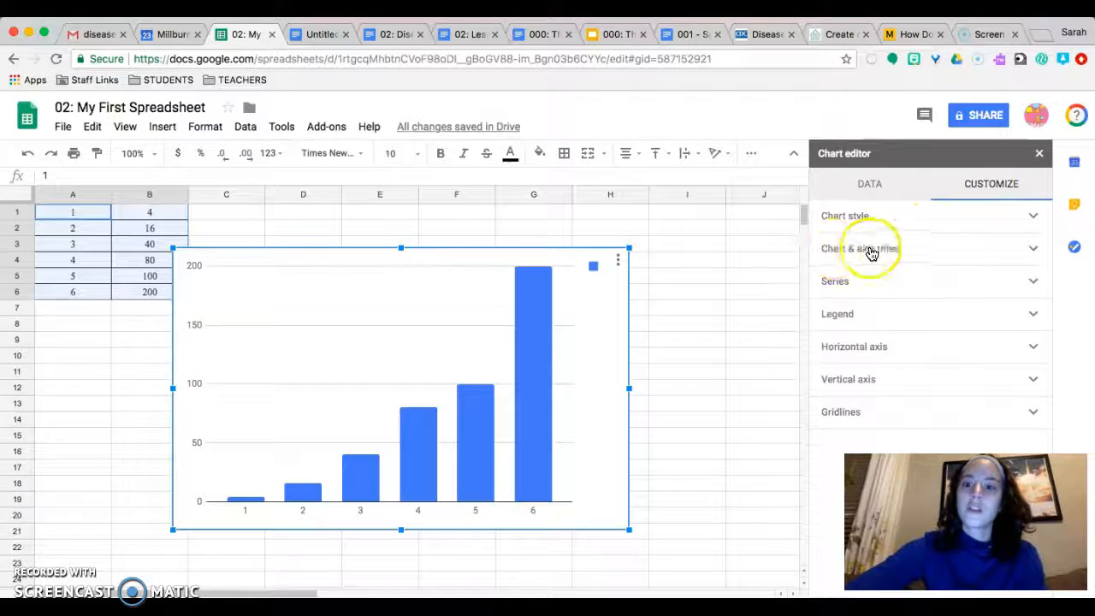
pyautogui.click(1038, 249)
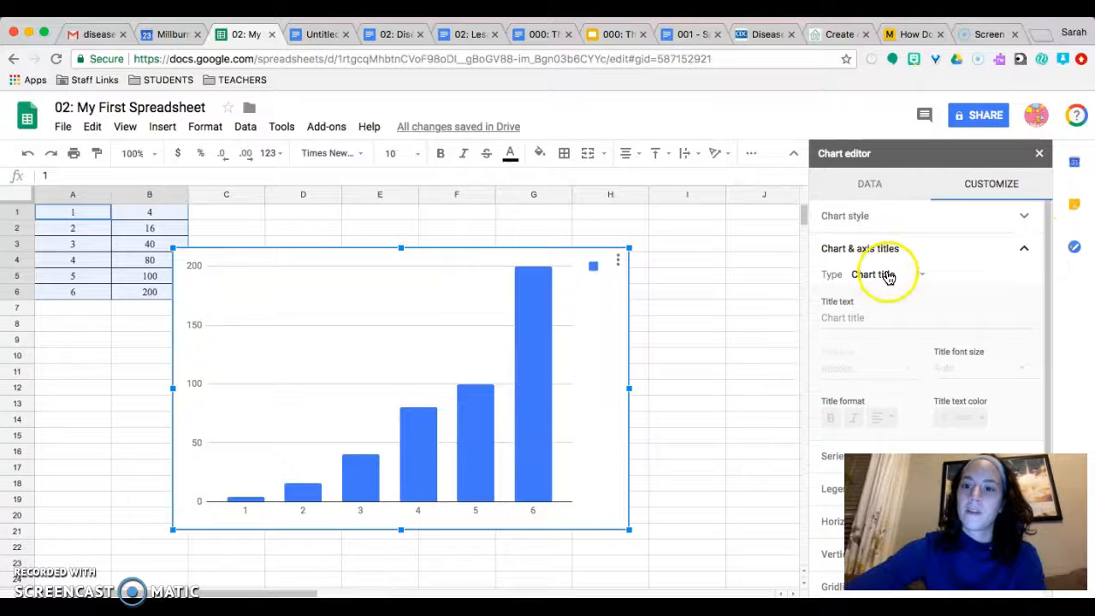
pyautogui.click(873, 318)
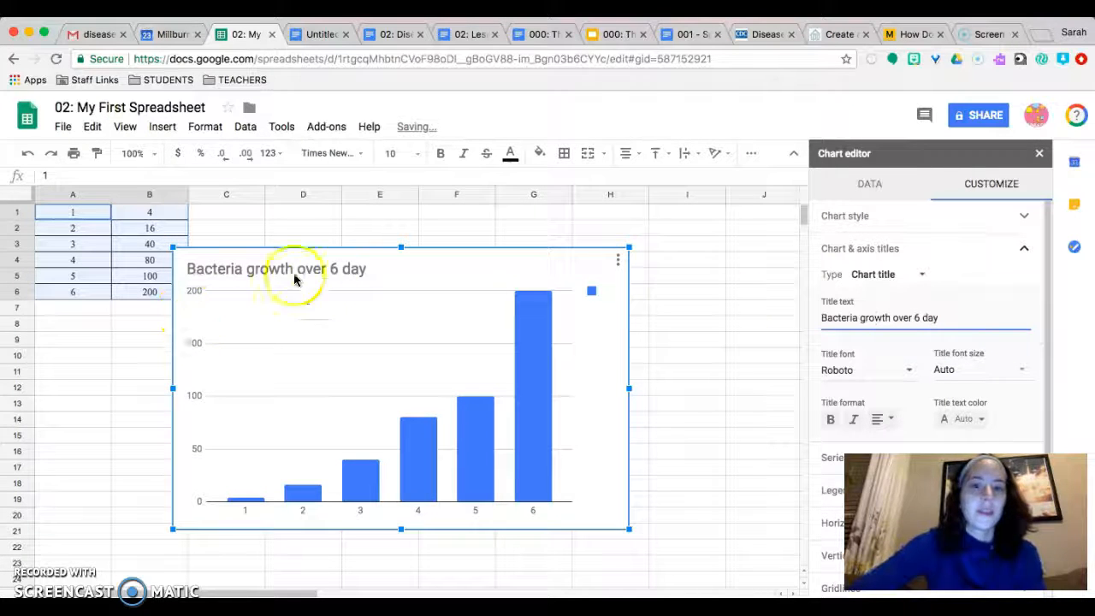
# Step: Set the chart's horizontal axis title to "Days"
pyautogui.click(923, 274)
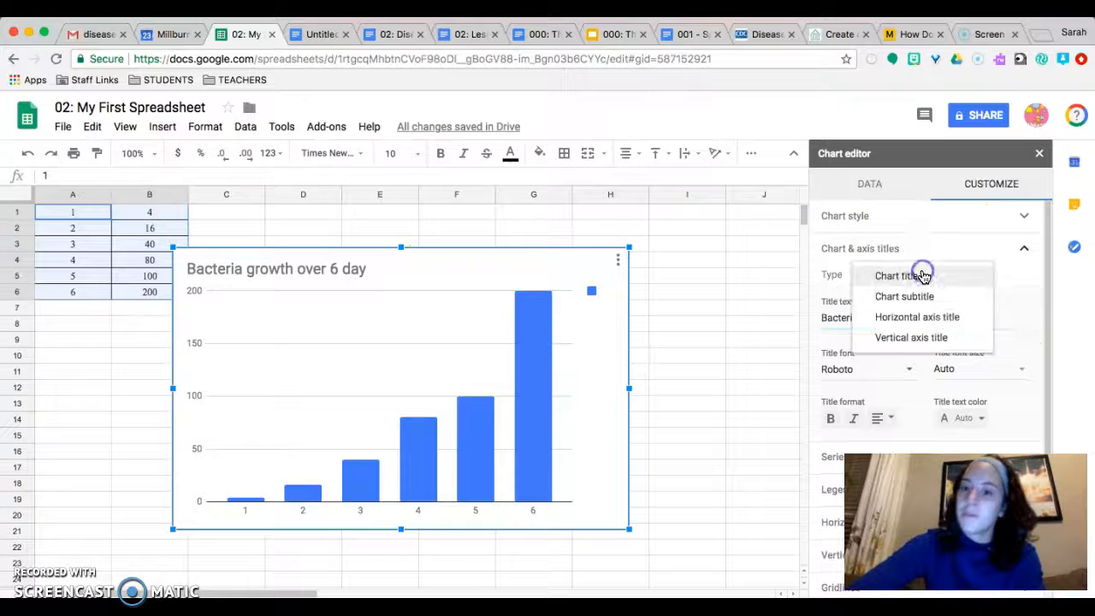
pyautogui.click(930, 318)
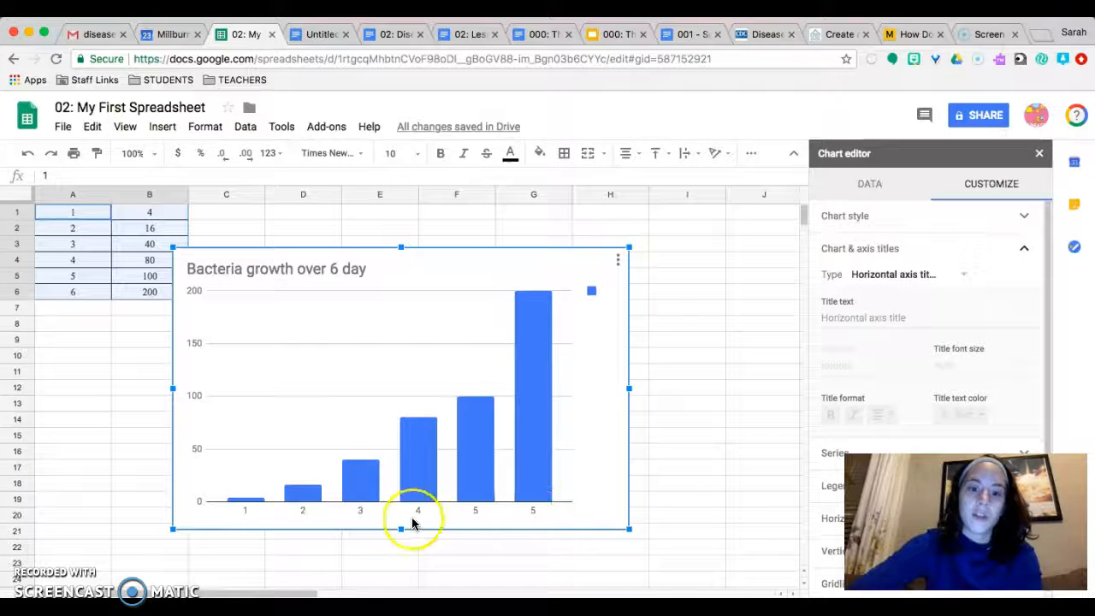
pyautogui.click(887, 320)
pyautogui.write('Days')
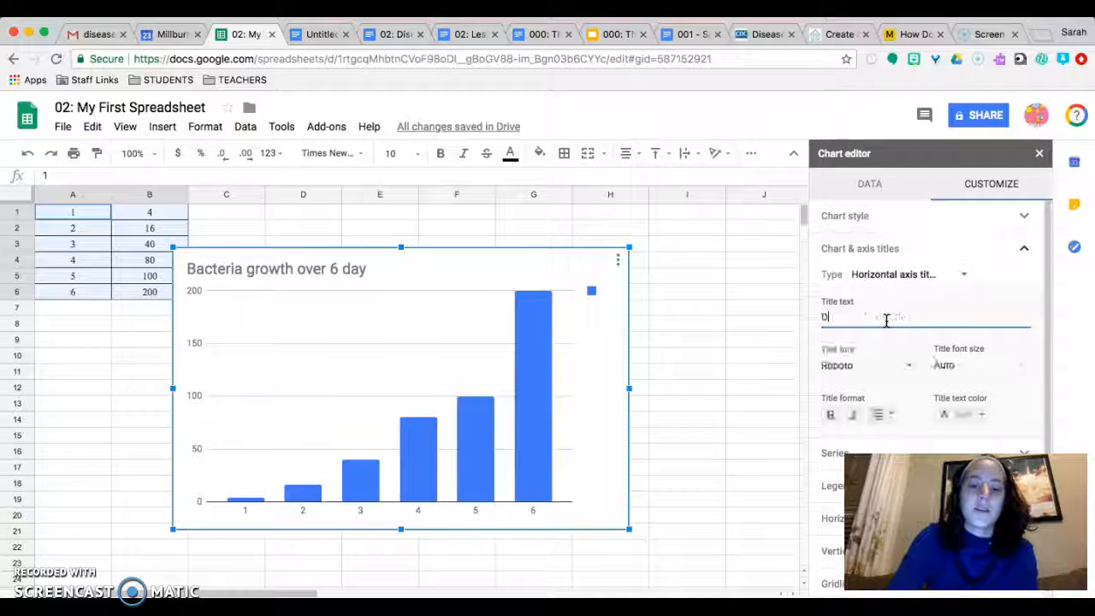
# Step: Set the chart's vertical axis title to "Growth of bacteria"
pyautogui.click(939, 278)
pyautogui.click(939, 297)
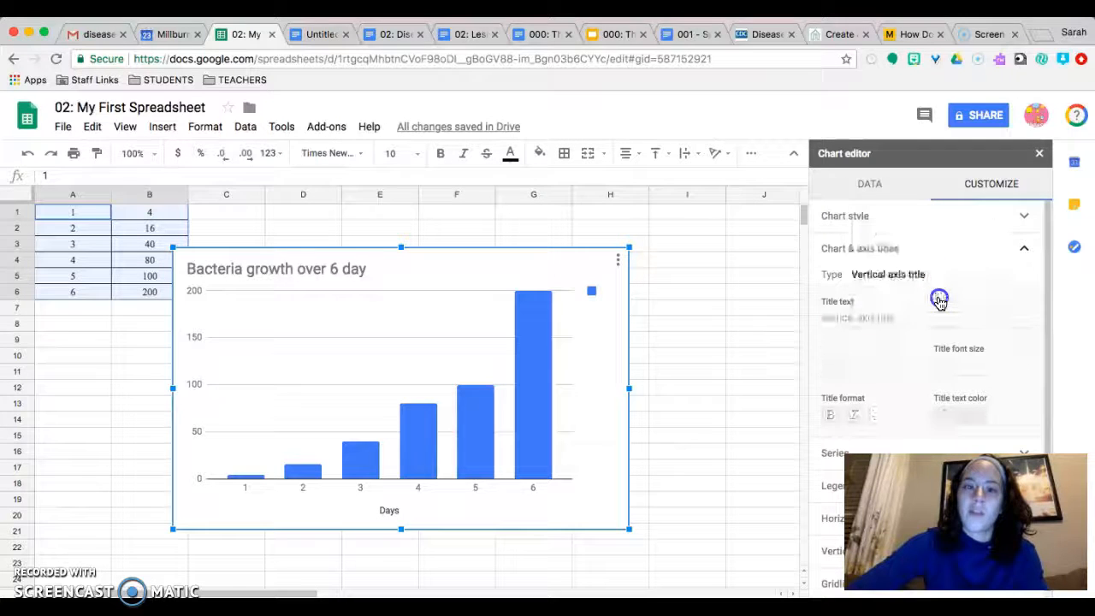
pyautogui.click(885, 319)
pyautogui.write('Grow')
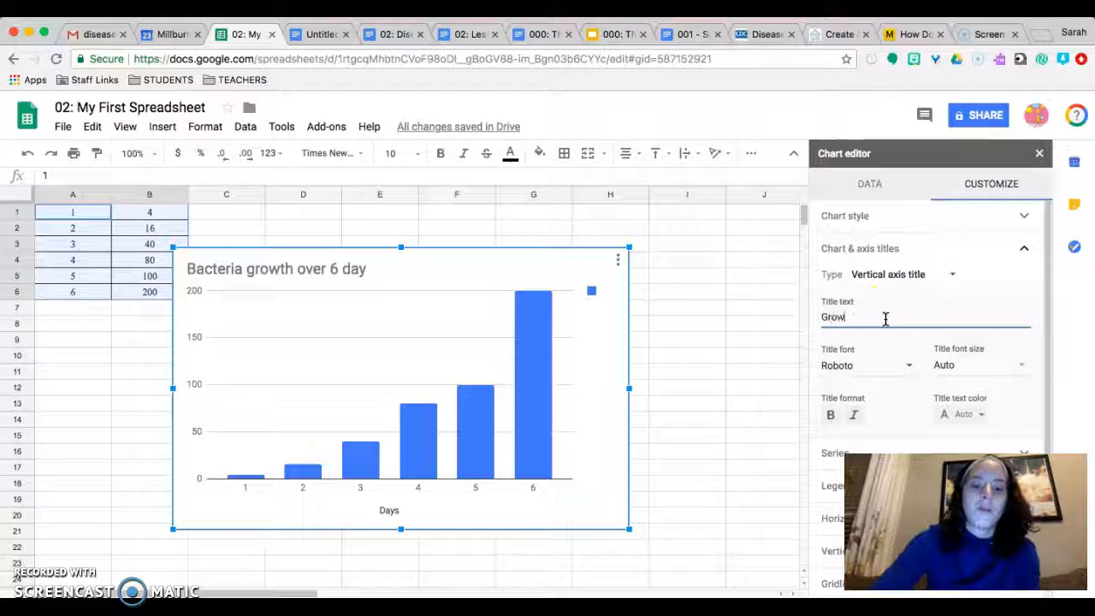
pyautogui.write('th of bacteria')
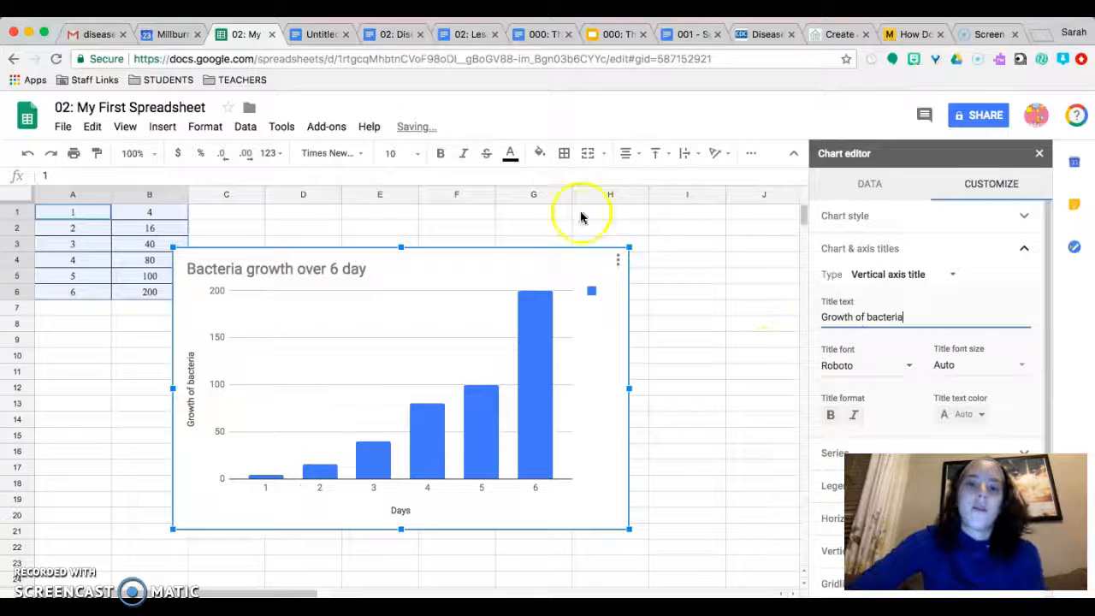
pyautogui.click(989, 279)
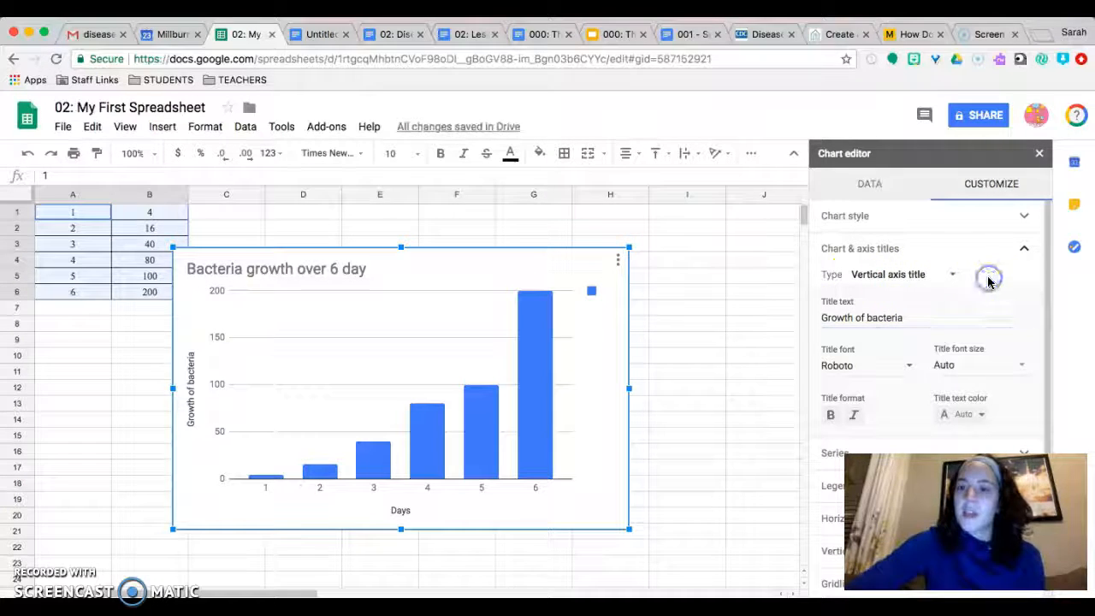
# Step: Remove the chart's legend by setting its position to None, and close the chart editor
pyautogui.click(597, 291)
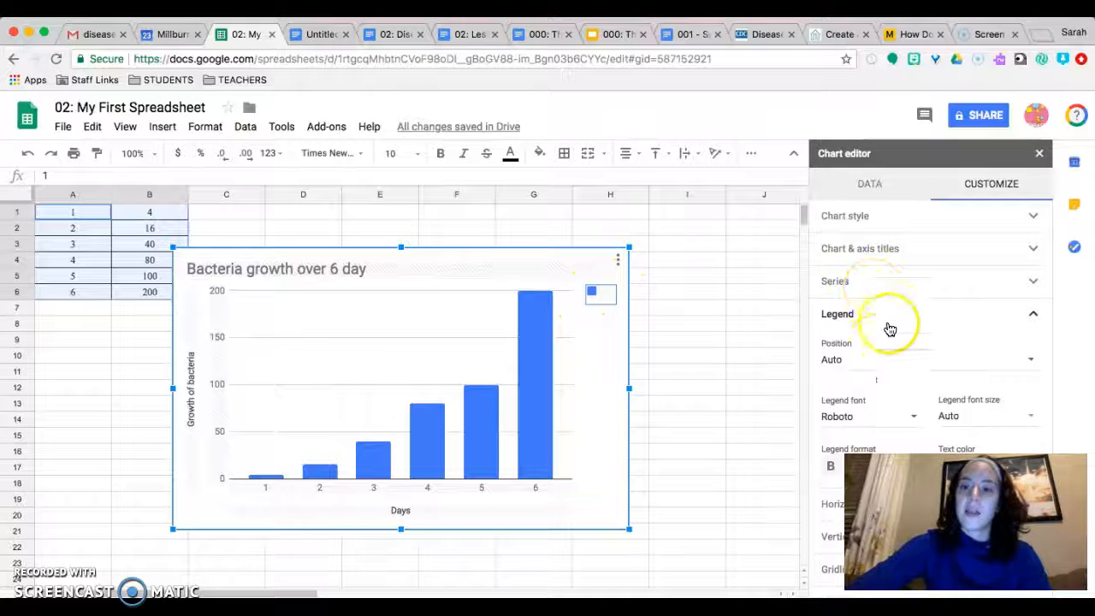
pyautogui.click(862, 368)
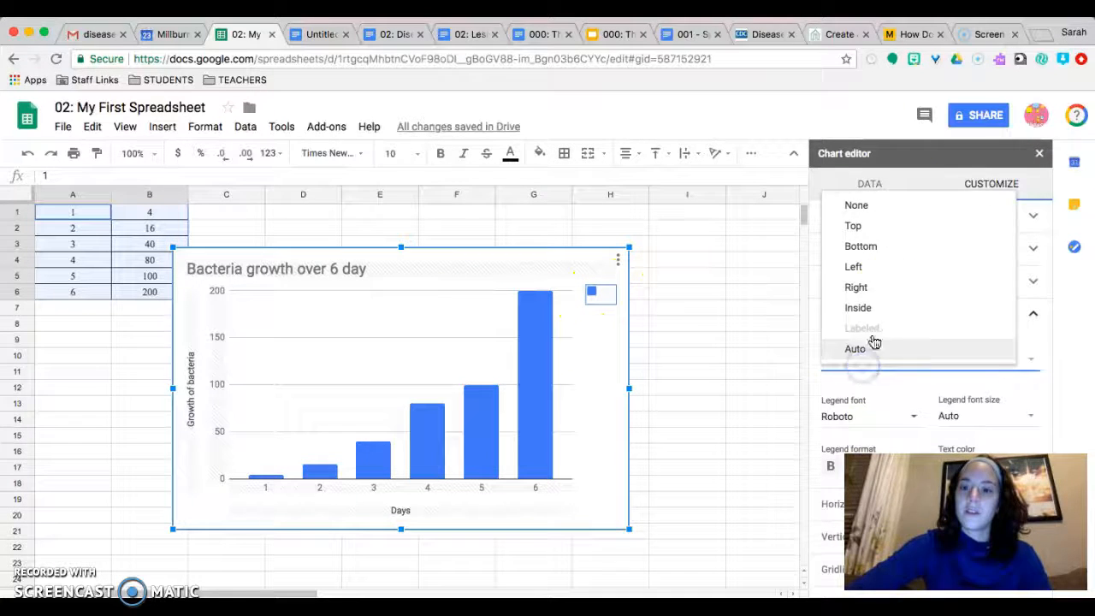
pyautogui.click(895, 212)
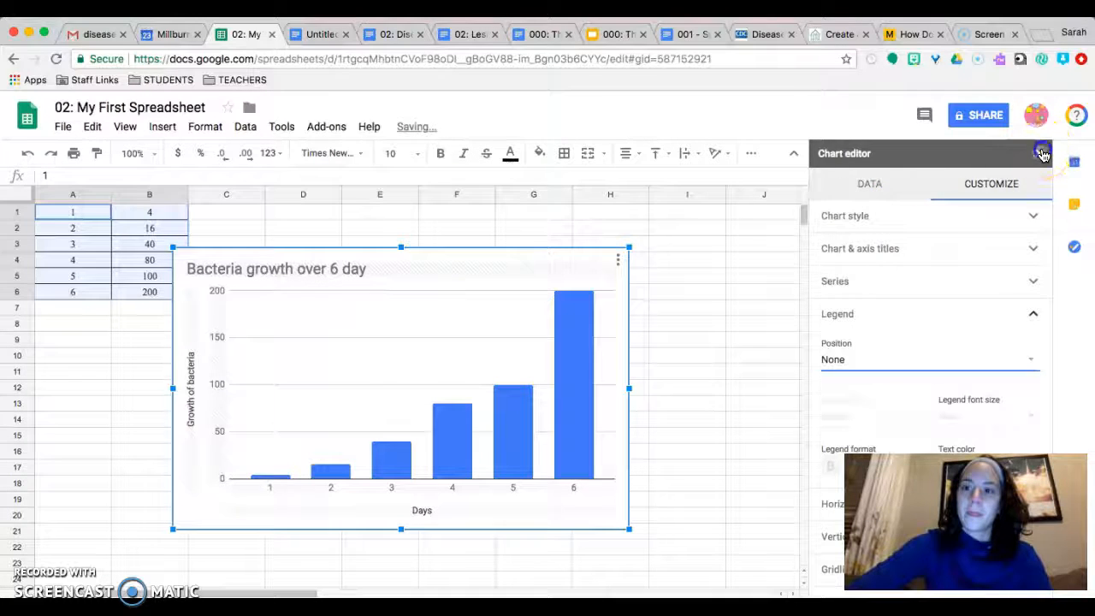
pyautogui.click(1040, 153)
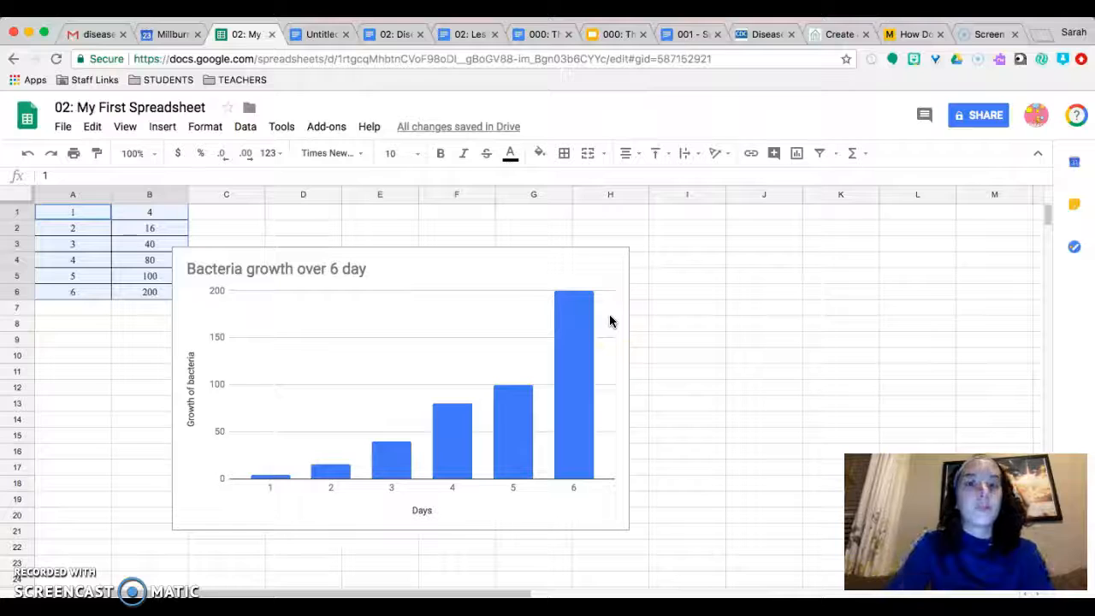
# Step: Copy the finished bacteria growth chart to the clipboard
pyautogui.click(482, 277)
pyautogui.click(482, 313)
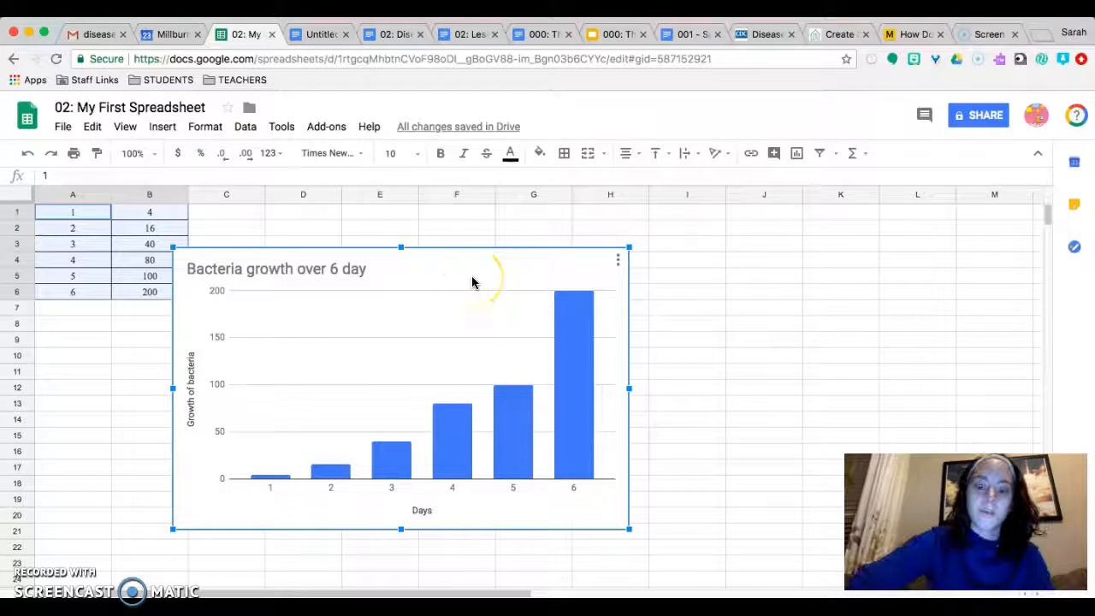
pyautogui.rightClick(472, 283)
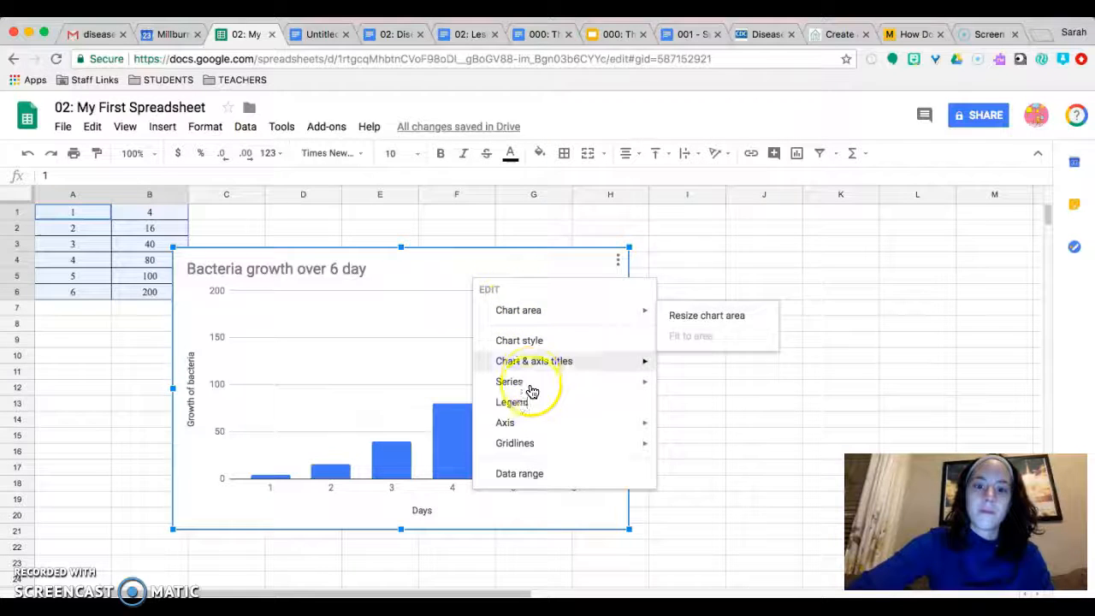
pyautogui.doubleClick(515, 256)
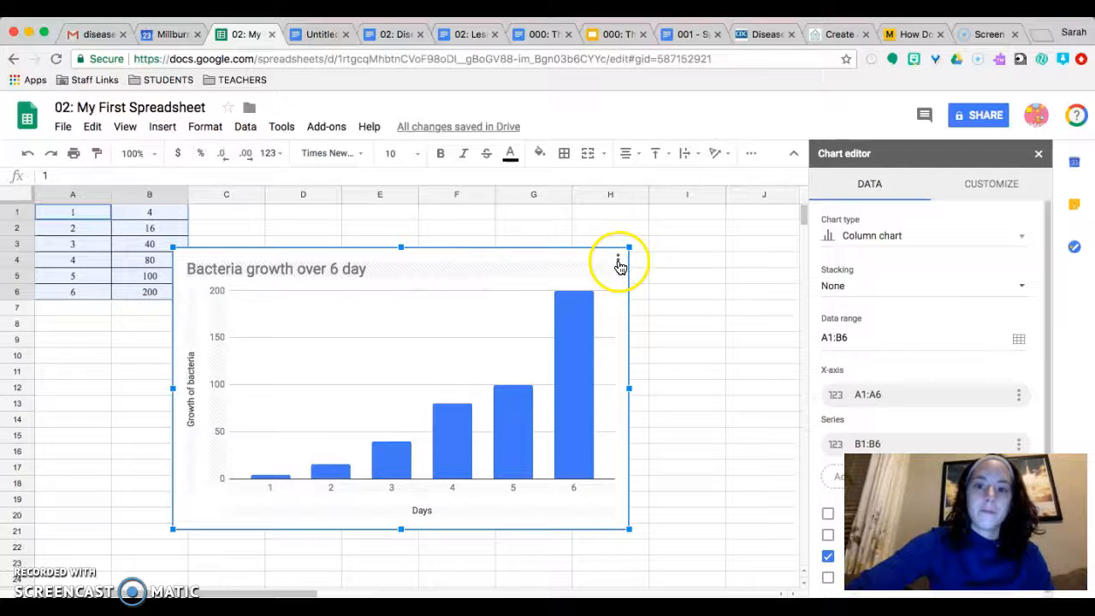
pyautogui.click(618, 262)
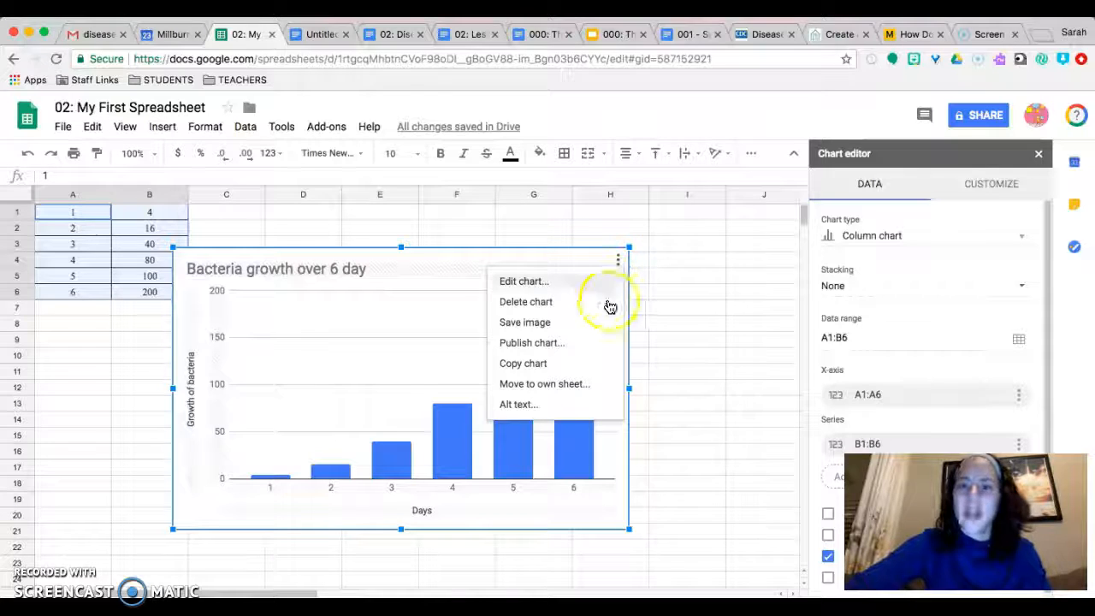
pyautogui.click(578, 362)
pyautogui.click(441, 364)
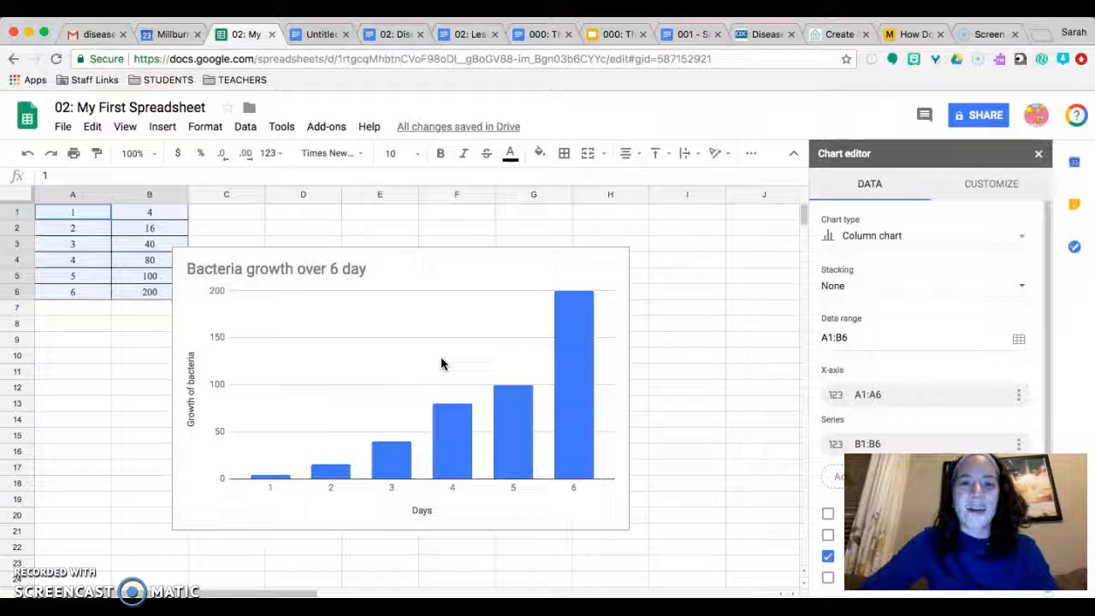
pyautogui.click(342, 362)
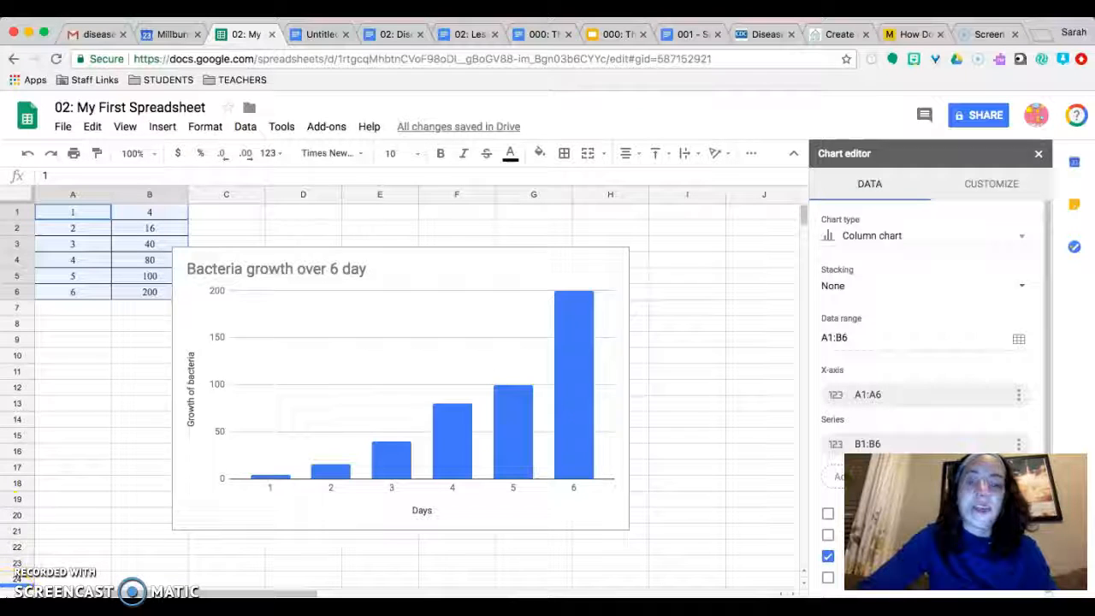